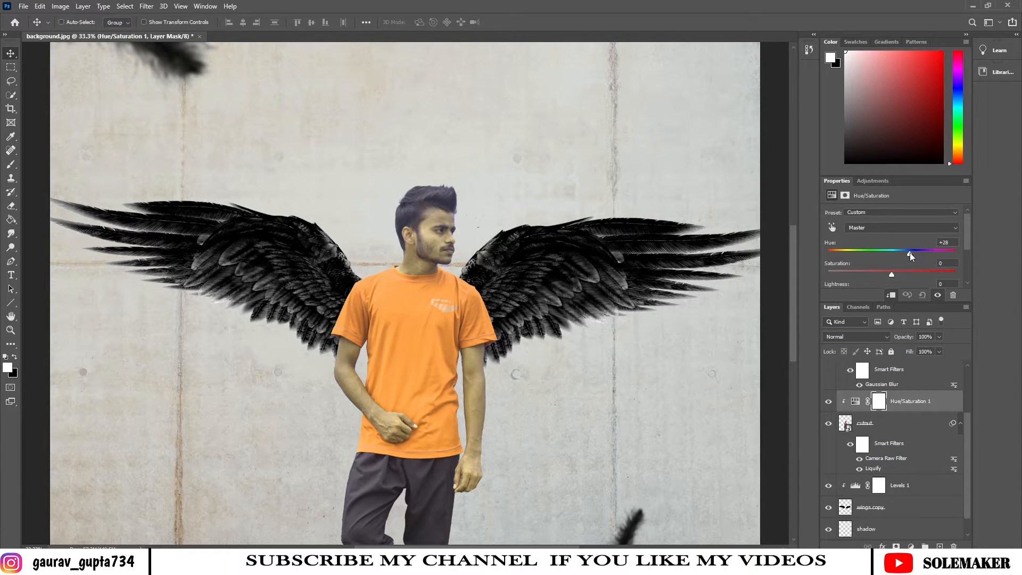
- Set the Hue/Saturation 1 adjustment to hue +29 and saturation -2, and invert its layer mask to black
left_click_drag(910, 256, 894, 278)
left_click_drag(909, 255, 908, 254)
key("ctrl+i")
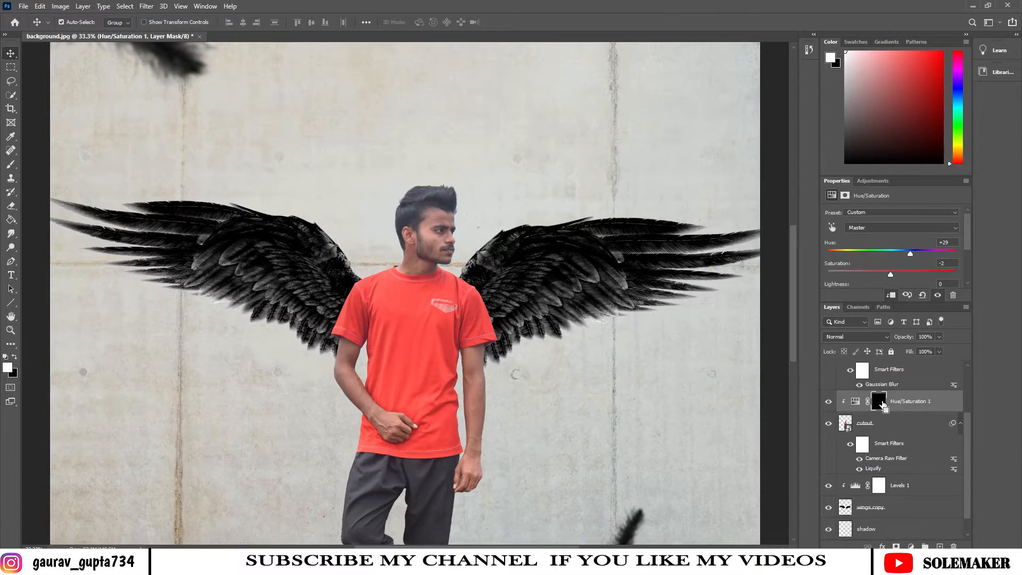
- Paint white on the Hue/Saturation 1 mask over the shirt's left-hand shoulder with a soft 250 px brush
key("ctrl+plus")
key("ctrl+plus")
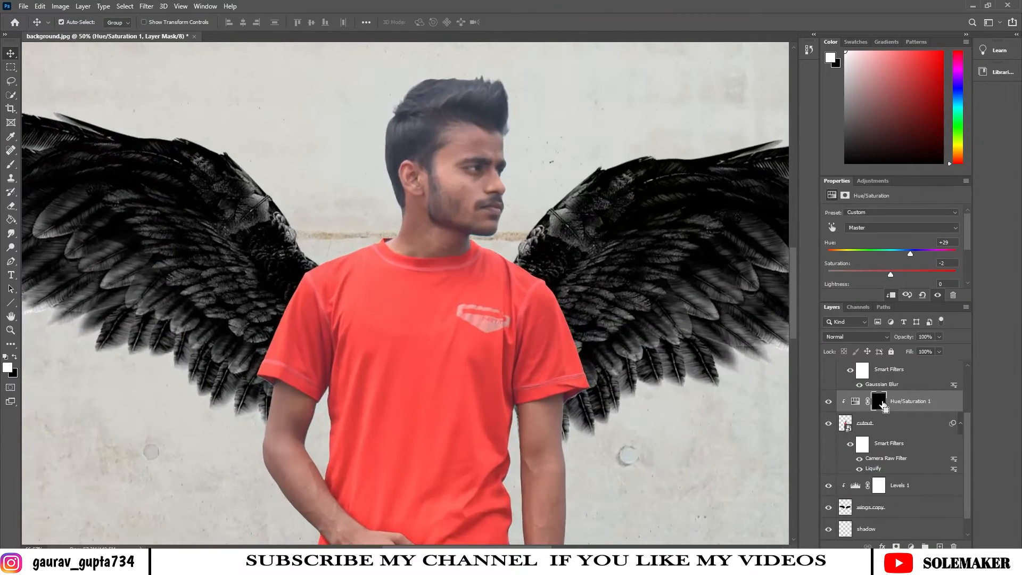
left_click(11, 164)
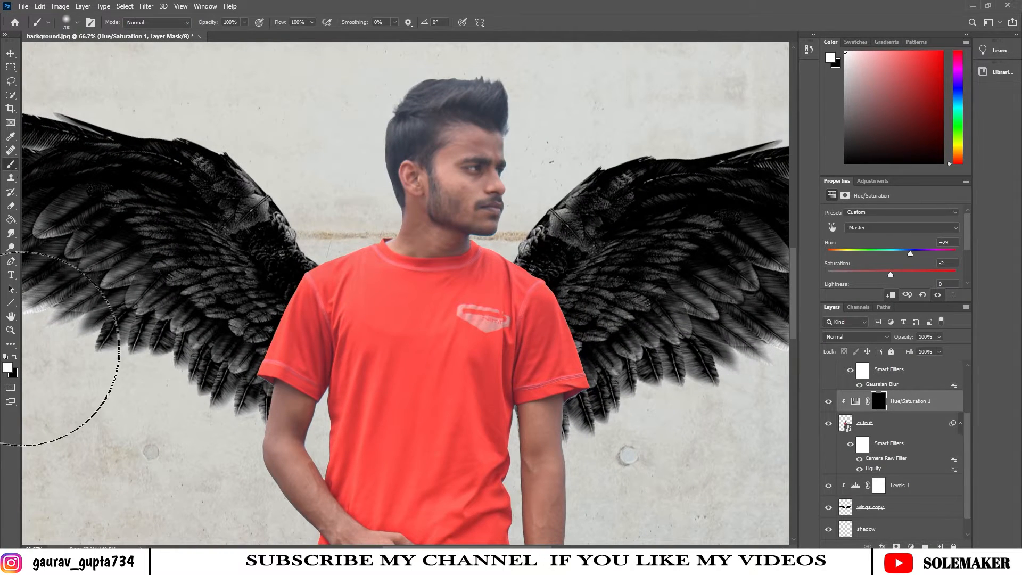
left_click_drag(422, 338, 468, 257)
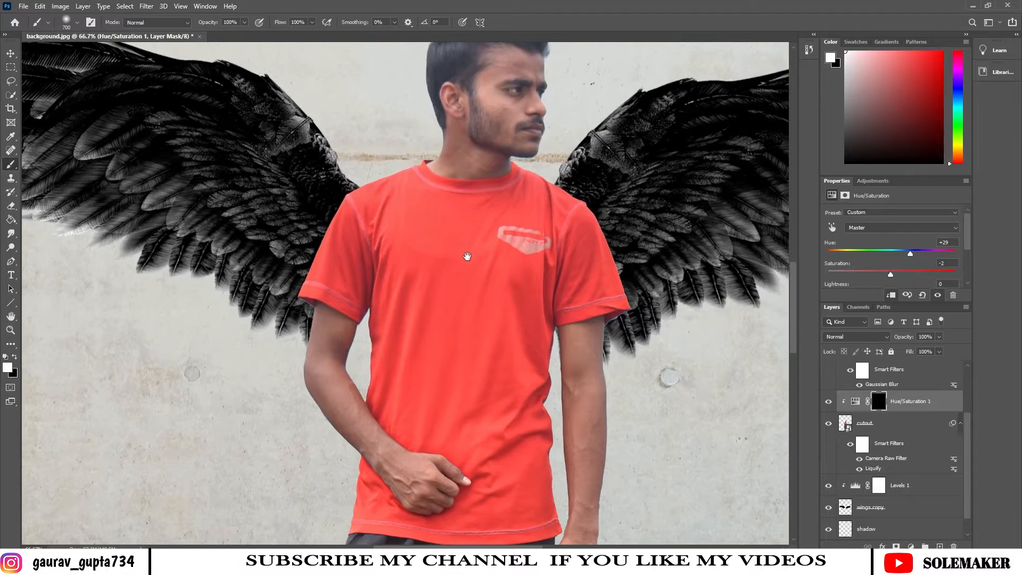
key("bracketleft")
key("bracketleft")
key("bracketleft")
key("bracketleft")
key("bracketleft")
key("ctrl+plus")
key("ctrl+plus")
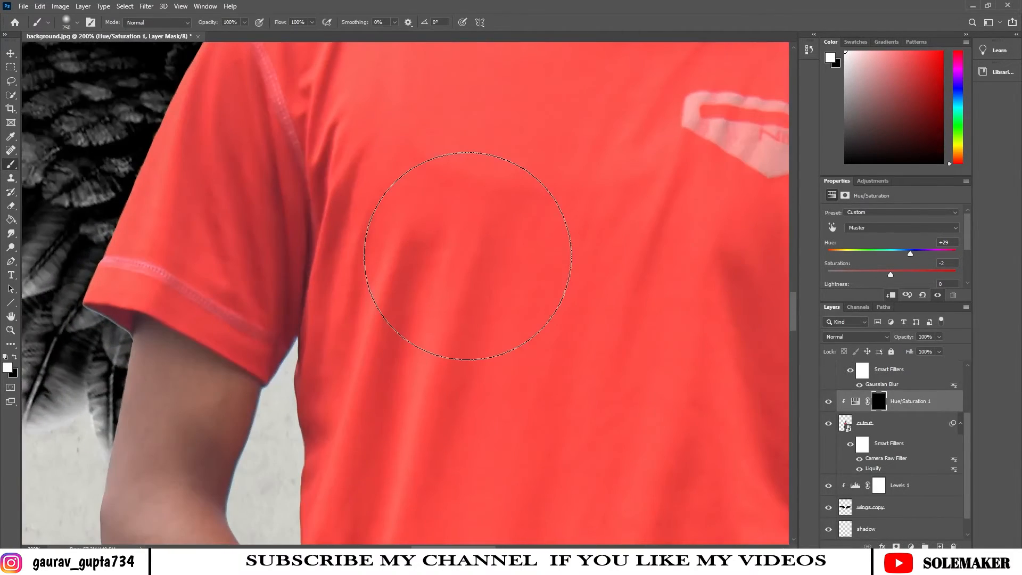
mouse_move(465, 256)
left_mouse_down()
mouse_move(499, 411)
mouse_move(484, 446)
left_mouse_up()
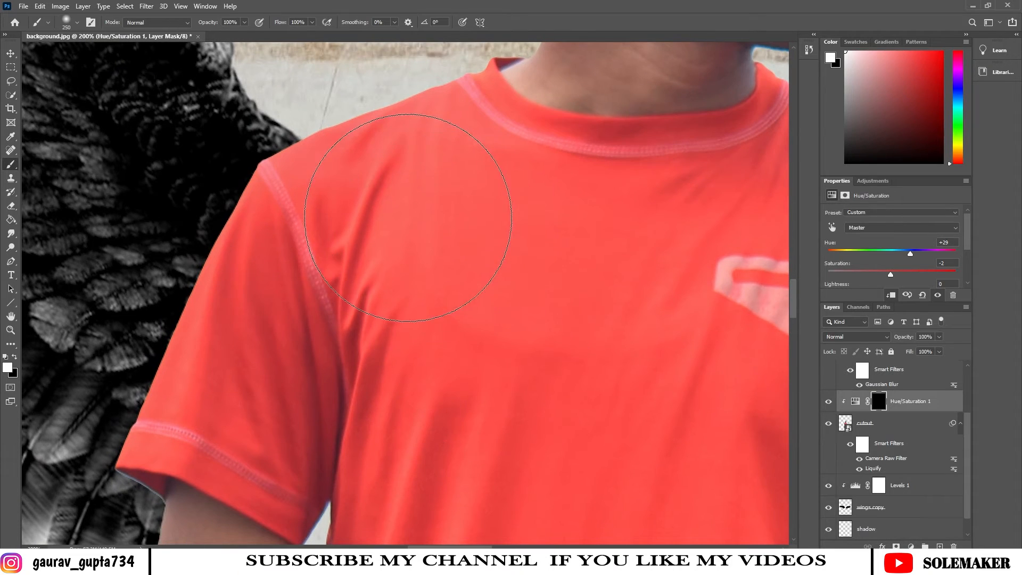
mouse_move(409, 242)
left_mouse_down()
mouse_move(367, 228)
mouse_move(347, 193)
mouse_move(296, 215)
left_mouse_up()
- Reveal the orange tint across the upper chest and the left-hand sleeve, using a smaller white brush on the mask
key("bracketleft")
key("bracketleft")
key("bracketleft")
key("bracketleft")
key("bracketleft")
key("bracketleft")
key("bracketleft")
key("bracketleft")
key("bracketleft")
key("bracketleft")
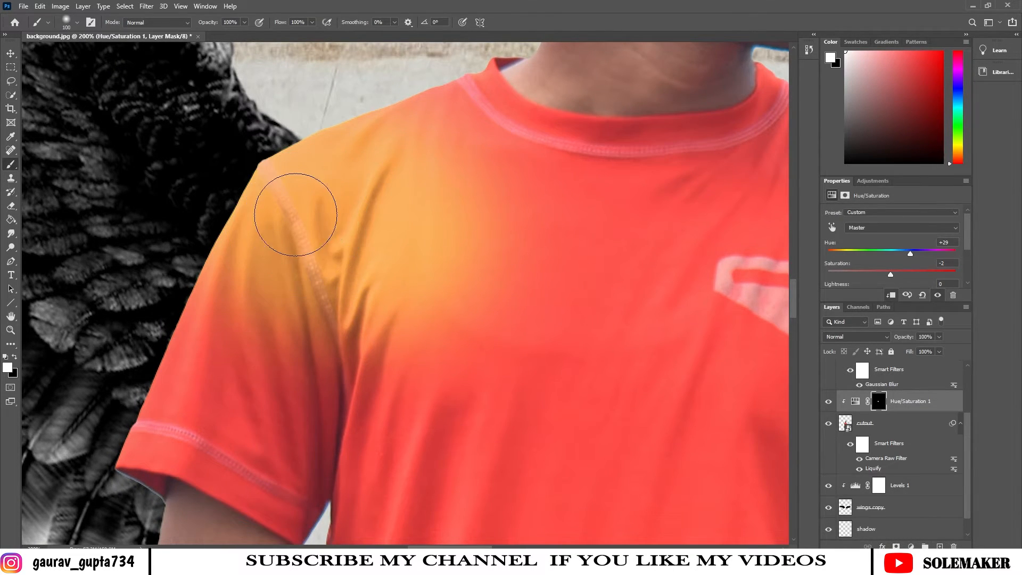
mouse_move(480, 219)
left_mouse_down()
mouse_move(411, 133)
mouse_move(456, 174)
mouse_move(447, 87)
mouse_move(463, 74)
left_mouse_up()
mouse_move(239, 198)
left_mouse_down()
mouse_move(197, 335)
mouse_move(135, 415)
mouse_move(133, 465)
mouse_move(229, 481)
mouse_move(368, 447)
mouse_move(390, 422)
mouse_move(471, 384)
left_mouse_up()
left_click_drag(585, 374, 358, 282)
key("bracketright")
key("bracketright")
key("bracketright")
mouse_move(240, 298)
left_mouse_down()
mouse_move(513, 158)
mouse_move(577, 144)
left_mouse_up()
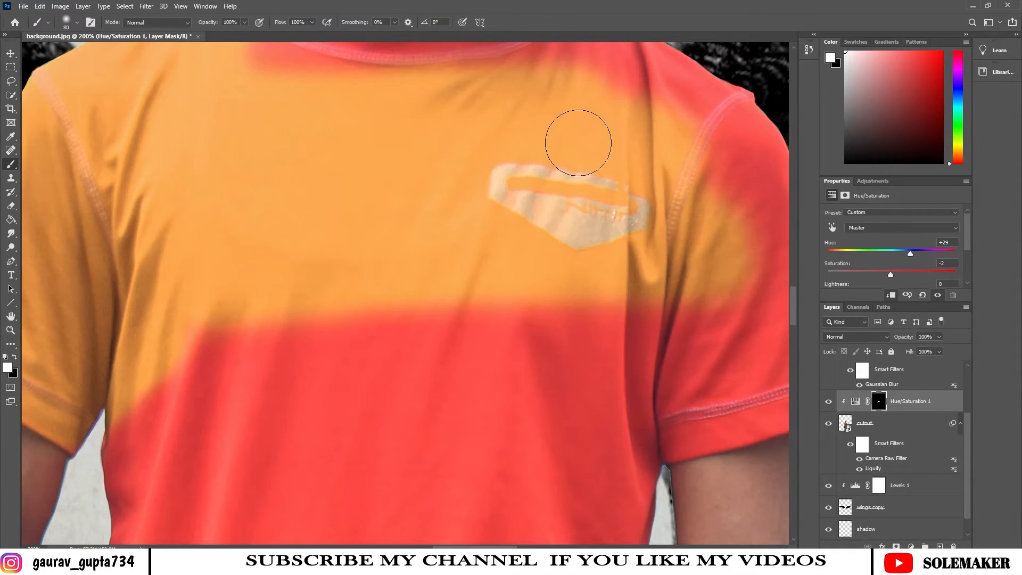
- Reveal the orange tint over the right-hand shoulder, sleeve and upper side of the shirt with the 80 px brush
left_click_drag(516, 56, 413, 197)
mouse_move(681, 224)
left_mouse_down()
mouse_move(538, 418)
mouse_move(596, 487)
left_mouse_up()
mouse_move(595, 486)
left_mouse_down()
mouse_move(524, 313)
mouse_move(708, 297)
mouse_move(709, 374)
left_mouse_up()
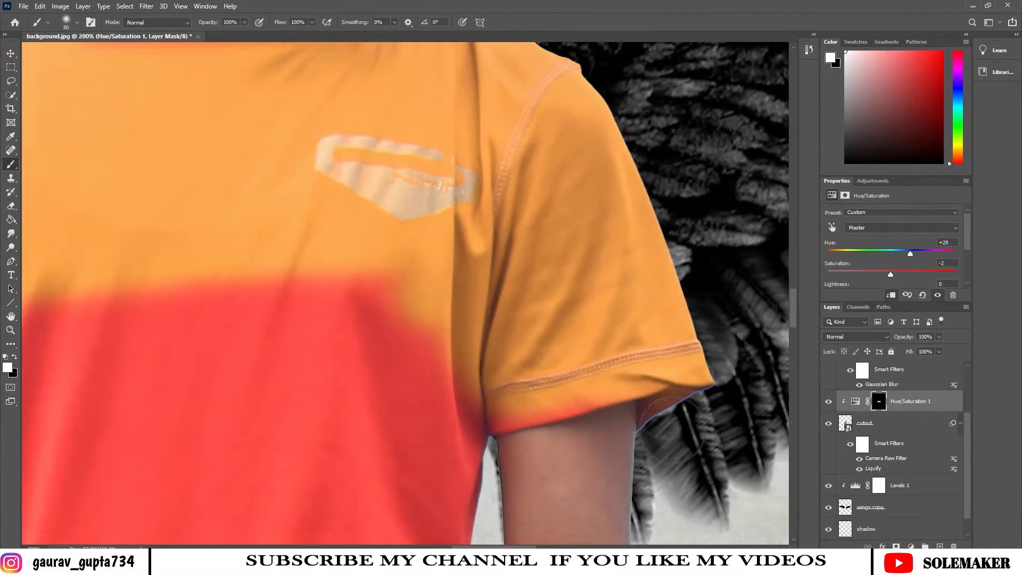
left_click_drag(499, 208, 636, 46)
mouse_move(537, 160)
left_mouse_down()
mouse_move(591, 252)
mouse_move(705, 230)
left_mouse_up()
left_click_drag(420, 314, 354, 217)
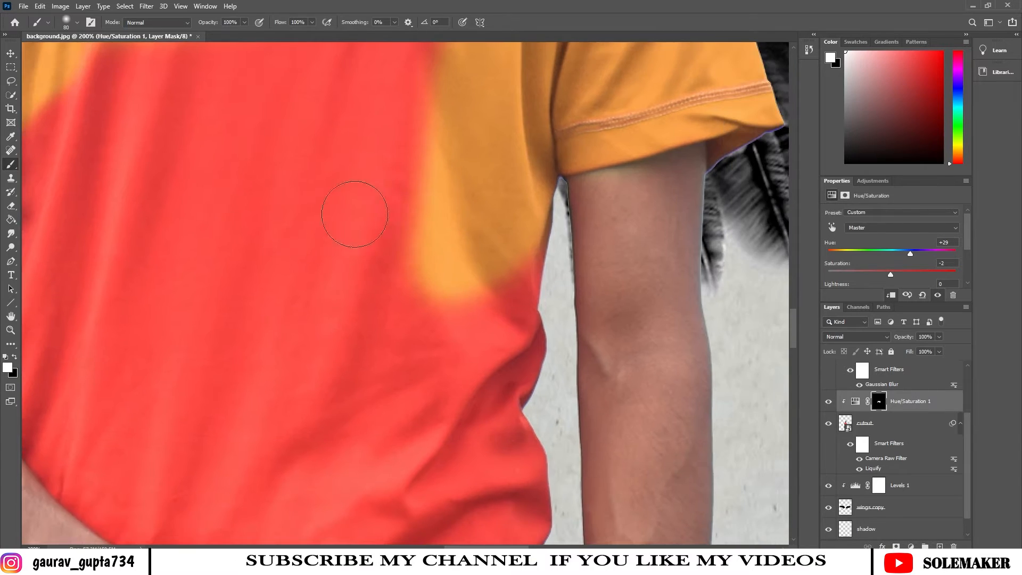
- Clean the tint off the arm just below the right-hand sleeve hem with a smaller black brush, and restore the 80 px white brush
key("x")
key("bracketleft")
key("bracketleft")
key("bracketleft")
key("bracketleft")
key("bracketleft")
left_click_drag(581, 186, 691, 173)
key("bracketright")
key("bracketright")
key("bracketright")
key("bracketright")
key("bracketright")
key("bracketright")
key("bracketright")
key("bracketright")
key("bracketleft")
key("bracketleft")
key("bracketleft")
key("x")
- Paint white on the mask down the right-hand side of the shirt to the hem
left_click_drag(466, 228, 442, 111)
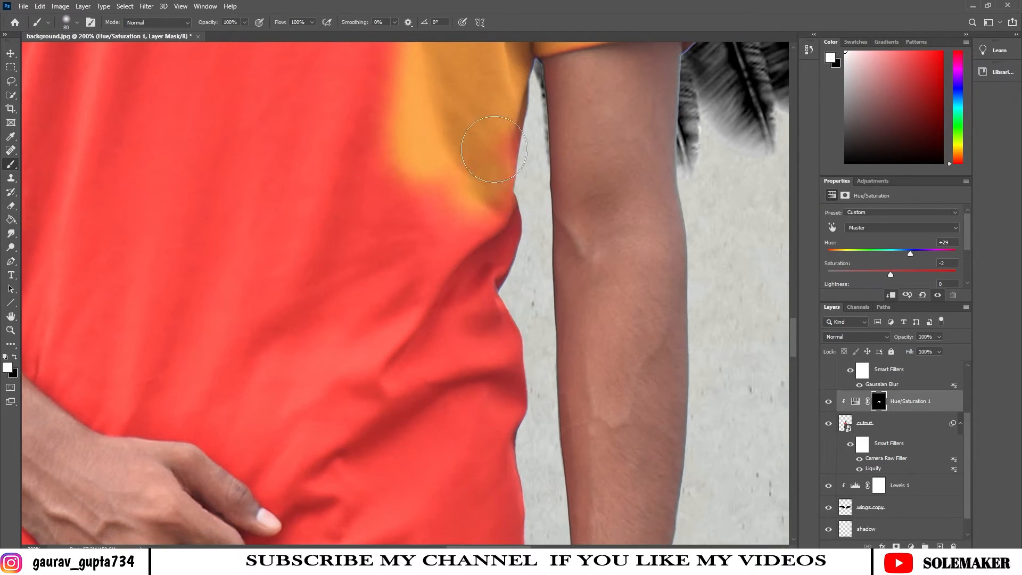
mouse_move(467, 152)
left_mouse_down()
mouse_move(477, 395)
mouse_move(453, 184)
left_mouse_up()
mouse_move(460, 207)
left_mouse_down()
mouse_move(476, 218)
mouse_move(497, 445)
mouse_move(332, 490)
mouse_move(670, 456)
left_mouse_up()
mouse_move(602, 453)
left_mouse_down()
mouse_move(295, 419)
mouse_move(243, 267)
mouse_move(267, 223)
mouse_move(331, 264)
left_mouse_up()
- Reveal the orange tint along the shirt's bottom hem and beneath the hand with a progressively smaller white brush
key("bracketleft")
key("bracketleft")
key("bracketleft")
key("bracketleft")
key("ctrl+equal")
key("bracketleft")
key("bracketleft")
mouse_move(308, 297)
left_mouse_down()
mouse_move(318, 326)
mouse_move(257, 218)
left_mouse_up()
mouse_move(311, 326)
left_mouse_down()
mouse_move(355, 343)
mouse_move(387, 380)
mouse_move(384, 410)
mouse_move(462, 490)
mouse_move(347, 407)
mouse_move(393, 499)
mouse_move(429, 431)
mouse_move(483, 475)
mouse_move(641, 501)
mouse_move(648, 462)
mouse_move(705, 408)
mouse_move(627, 475)
left_mouse_up()
key("ctrl+equal")
key("bracketleft")
key("bracketleft")
key("bracketleft")
key("bracketleft")
mouse_move(612, 189)
left_mouse_down()
mouse_move(663, 142)
mouse_move(628, 181)
left_mouse_up()
- Mask the tint off the edges of the hand with black, and paint white along the shirt edge beside the wrist
key("x")
mouse_move(577, 227)
left_mouse_down()
mouse_move(584, 192)
mouse_move(644, 113)
mouse_move(679, 121)
left_mouse_up()
left_click_drag(666, 175, 737, 280)
key("x")
left_click_drag(270, 258, 112, 75)
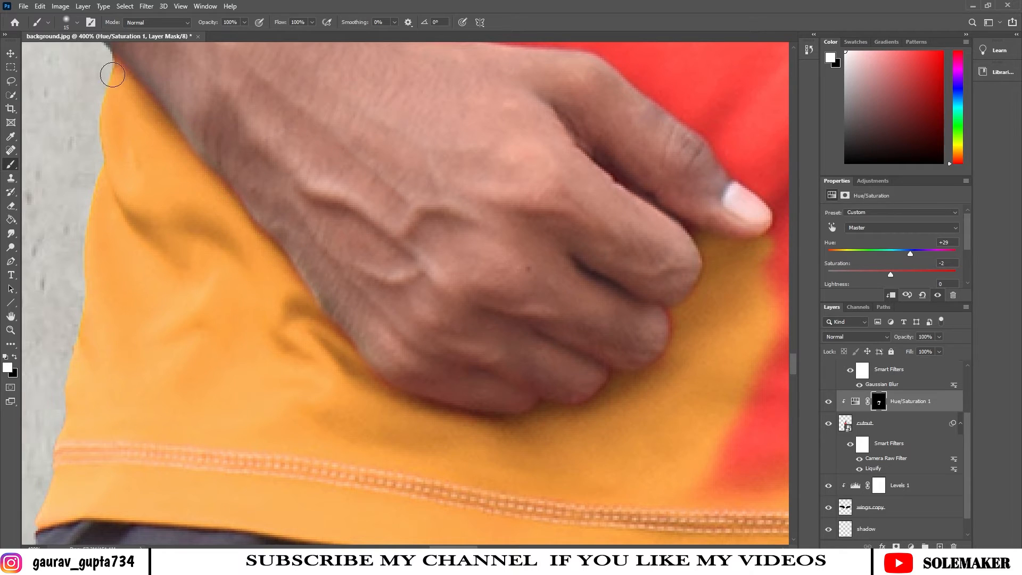
left_click_drag(725, 428, 175, 360)
- Fill in the remaining red area in the middle of the shirt with a larger white brush on the mask
key("ctrl+minus")
key("ctrl+minus")
key("ctrl+minus")
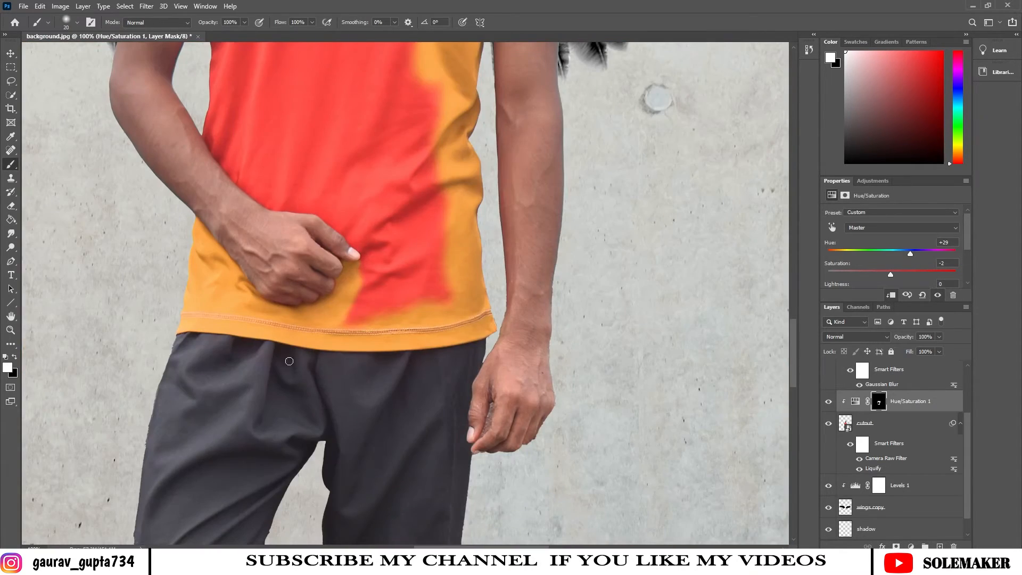
key("bracketright")
key("bracketright")
key("bracketright")
key("bracketright")
key("bracketright")
key("bracketright")
key("bracketright")
key("bracketright")
key("bracketright")
left_click_drag(359, 318, 433, 237)
left_click_drag(427, 263, 431, 464)
key("bracketright")
key("bracketright")
key("bracketright")
key("bracketright")
key("bracketright")
key("bracketright")
mouse_move(395, 208)
left_mouse_down()
mouse_move(232, 308)
mouse_move(310, 160)
mouse_move(364, 368)
mouse_move(258, 351)
left_mouse_up()
- Paint the red remnants along the forearm, hand and thumb into the mask with a soft 25 px white brush
key("ctrl+plus")
mouse_move(297, 307)
left_mouse_down()
mouse_move(292, 274)
mouse_move(420, 203)
left_mouse_up()
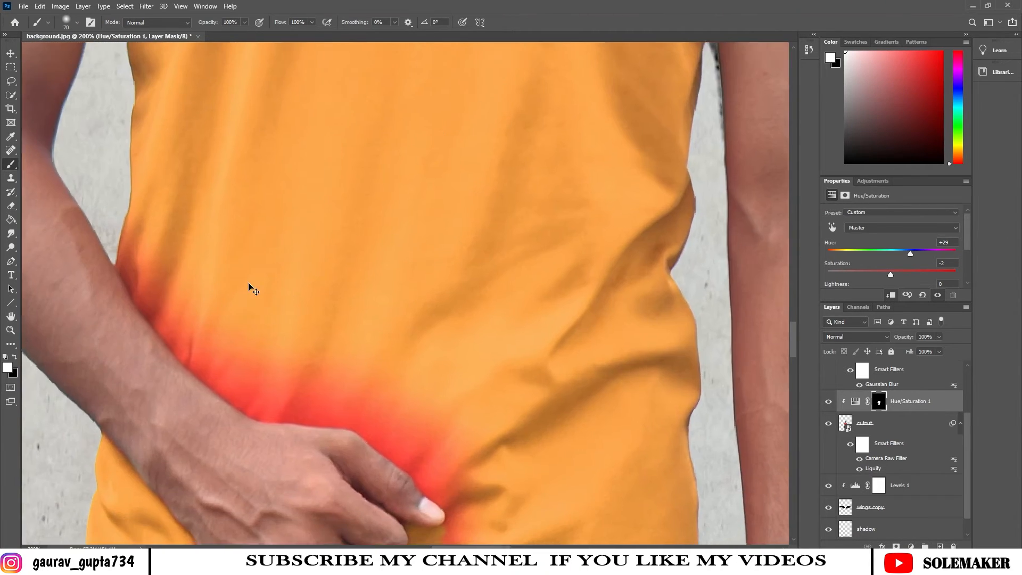
key("ctrl+plus")
key("ctrl+plus")
left_click_drag(53, 311, 550, 253)
key("bracketleft")
key("bracketleft")
key("bracketleft")
key("bracketleft")
key("bracketleft")
key("bracketleft")
key("bracketleft")
key("bracketleft")
key("bracketleft")
key("bracketleft")
key("bracketleft")
key("bracketleft")
key("bracketleft")
mouse_move(381, 130)
left_mouse_down()
mouse_move(387, 213)
mouse_move(409, 262)
mouse_move(531, 403)
mouse_move(399, 206)
mouse_move(447, 121)
left_mouse_up()
left_click_drag(621, 359, 430, 190)
mouse_move(376, 280)
left_mouse_down()
mouse_move(445, 308)
mouse_move(643, 317)
left_mouse_up()
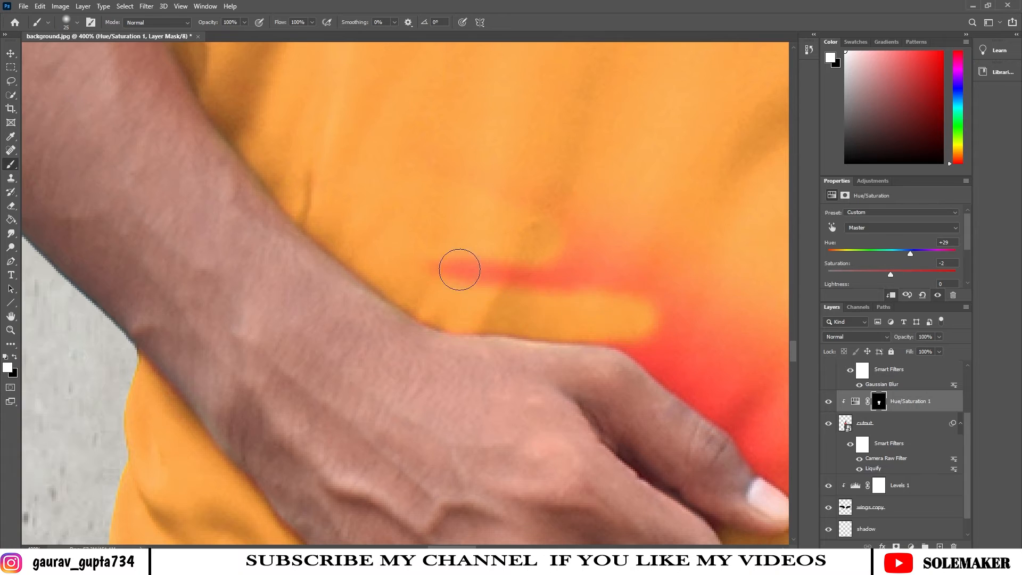
left_click_drag(458, 269, 686, 251)
left_click_drag(638, 242, 418, 115)
mouse_move(374, 199)
left_mouse_down()
mouse_move(450, 221)
mouse_move(520, 296)
left_mouse_up()
mouse_move(519, 296)
left_mouse_down()
mouse_move(452, 224)
mouse_move(492, 135)
mouse_move(443, 150)
mouse_move(510, 286)
mouse_move(511, 172)
mouse_move(603, 167)
left_mouse_up()
- Reveal the orange tint around the shirt's collar with the 25 px white brush
scroll(602, 167, "down", 7)
scroll(409, 281, "up", 7)
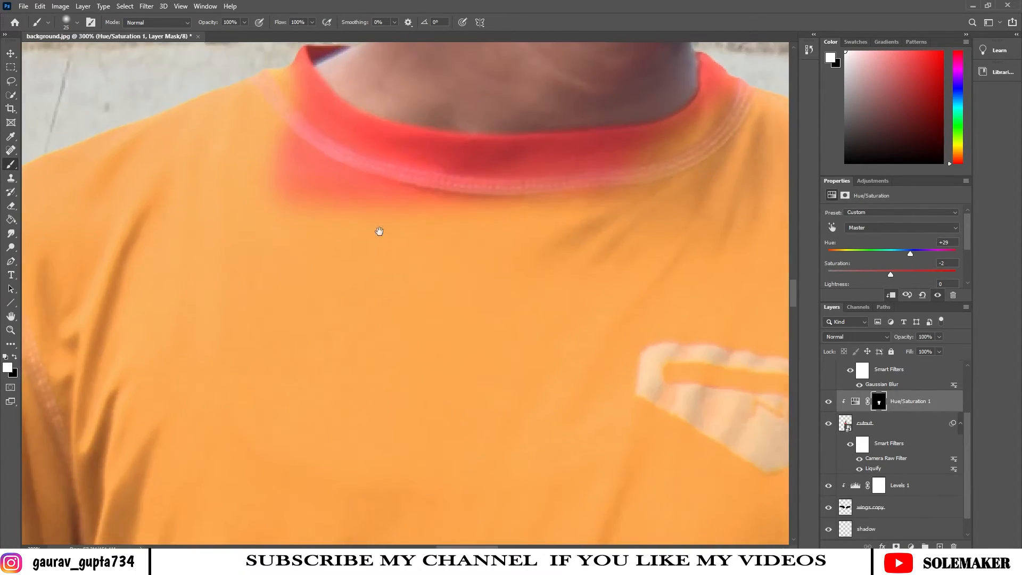
left_click_drag(378, 233, 449, 306)
mouse_move(432, 206)
left_mouse_down()
mouse_move(433, 160)
mouse_move(432, 255)
left_mouse_up()
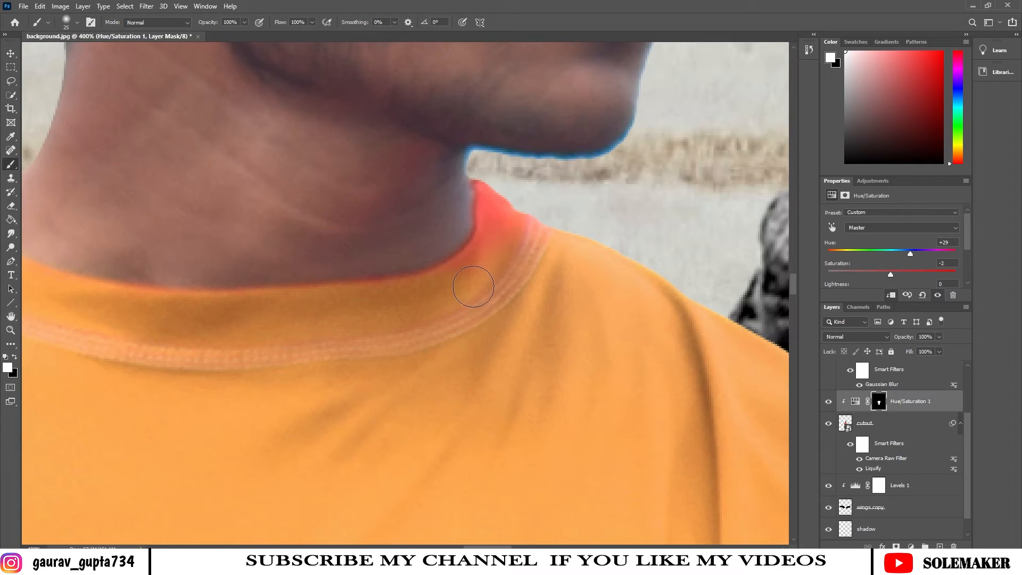
mouse_move(474, 287)
left_mouse_down()
mouse_move(512, 272)
mouse_move(473, 274)
mouse_move(497, 251)
mouse_move(497, 185)
mouse_move(534, 228)
left_mouse_up()
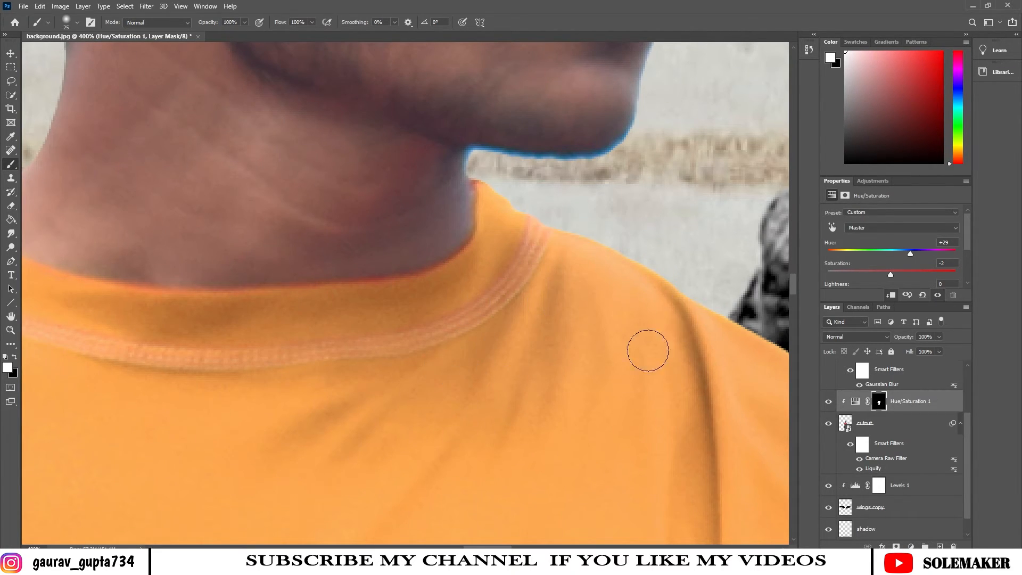
- Fine-tune the hue of the shirt in the Hue/Saturation 1 adjustment while viewing the whole image
key("ctrl+0")
key("ctrl+0")
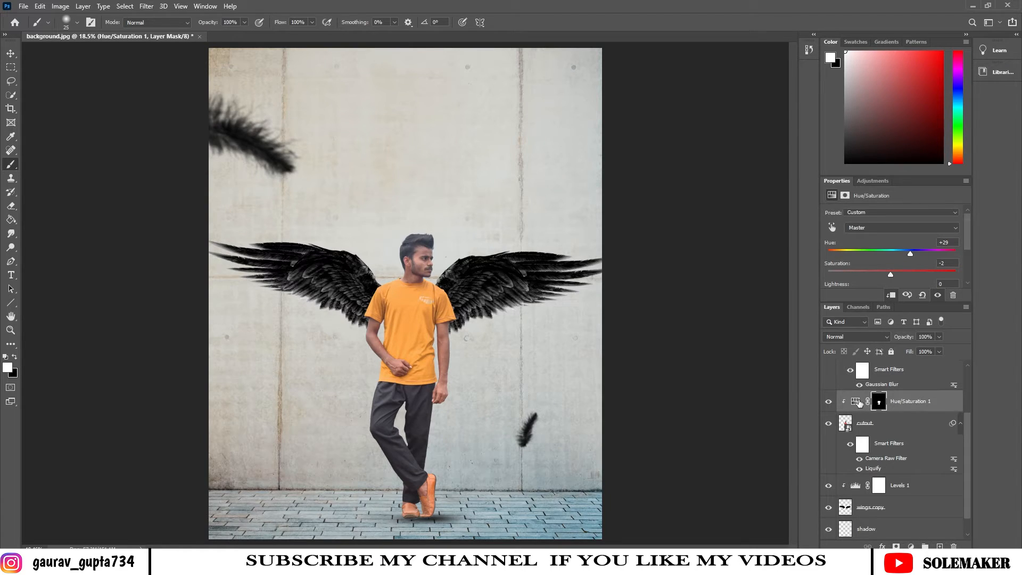
key("x")
left_click(855, 401)
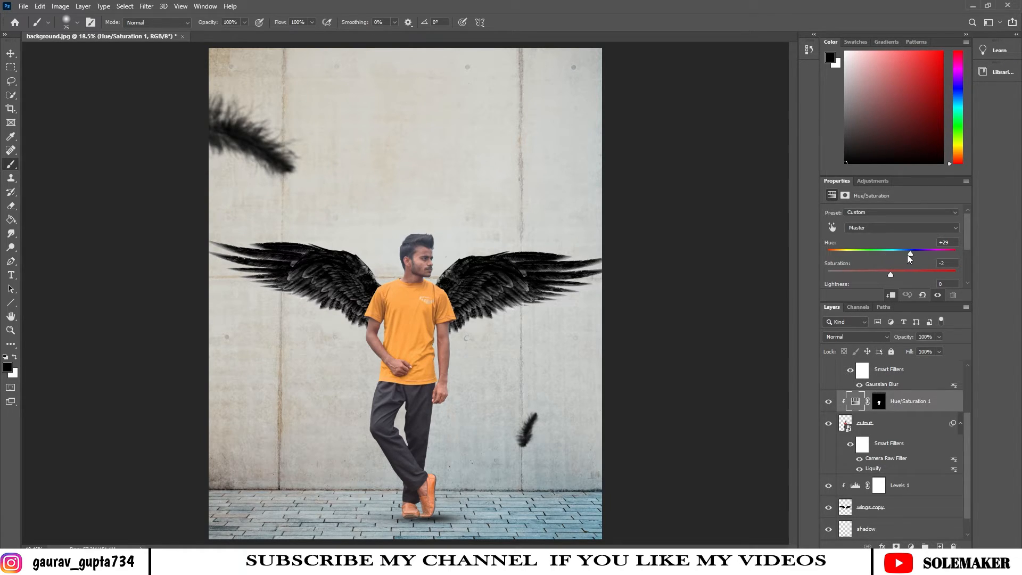
left_click_drag(910, 253, 907, 259)
- Stamp all visible layers into a new layer above the topmost bird feather layer
left_click(896, 372)
left_click(894, 371)
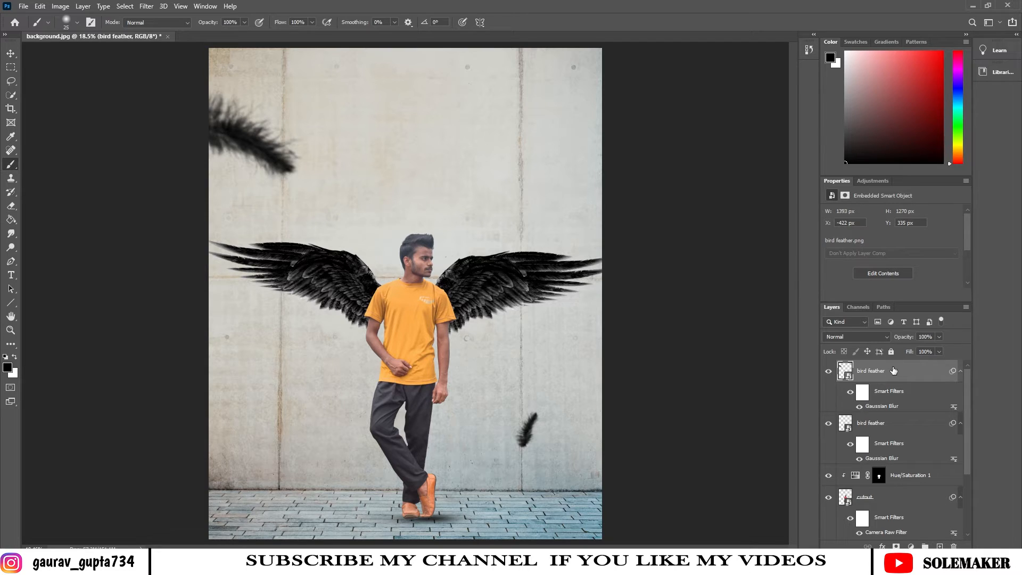
key("ctrl+alt+shift+e")
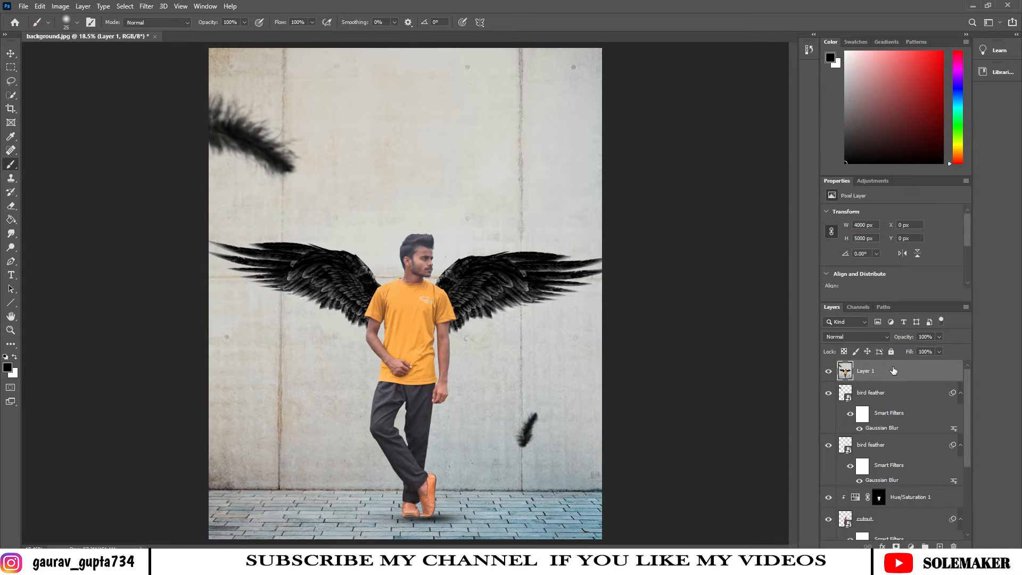
- Apply Camera Raw basic adjustments: exposure +0.20, contrast +3, highlights -29, shadows +17, whites -19, blacks +15, texture +11, clarity +13, dehaze +7, vibrance +11
left_click(146, 7)
left_click(162, 69)
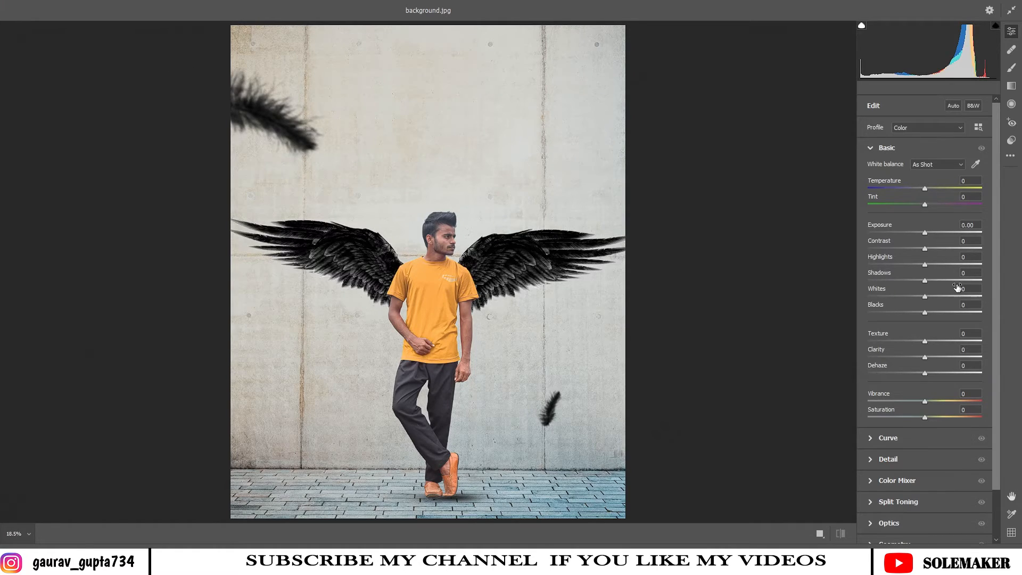
left_click_drag(925, 235, 930, 401)
- Compare the Camera Raw edit side by side with the original image
left_click(840, 533)
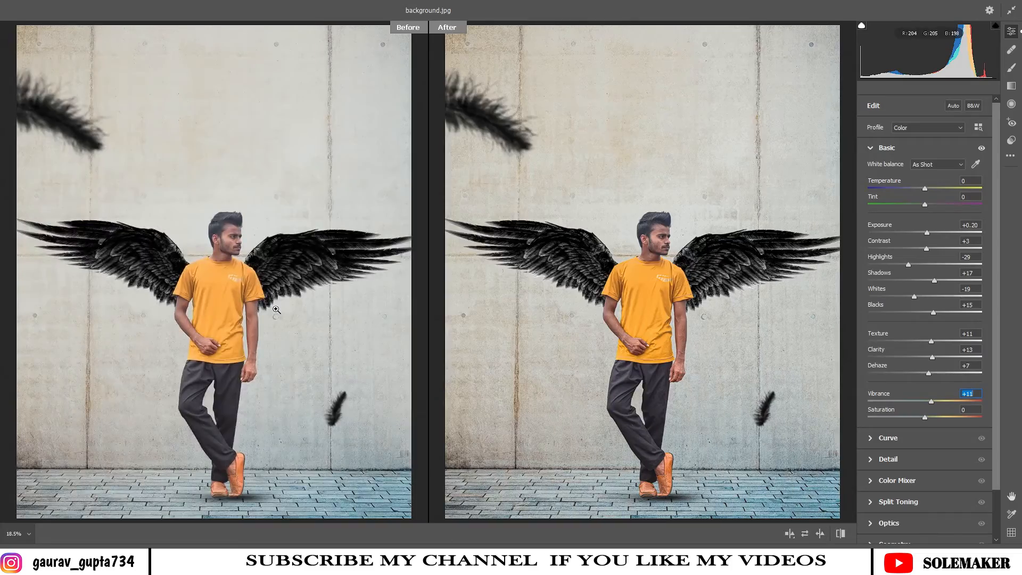
left_click(718, 240)
left_click(718, 241)
- Set Lights to +8 in the parametric tone curve
left_click(870, 149)
left_click(872, 169)
left_click_drag(924, 362, 929, 362)
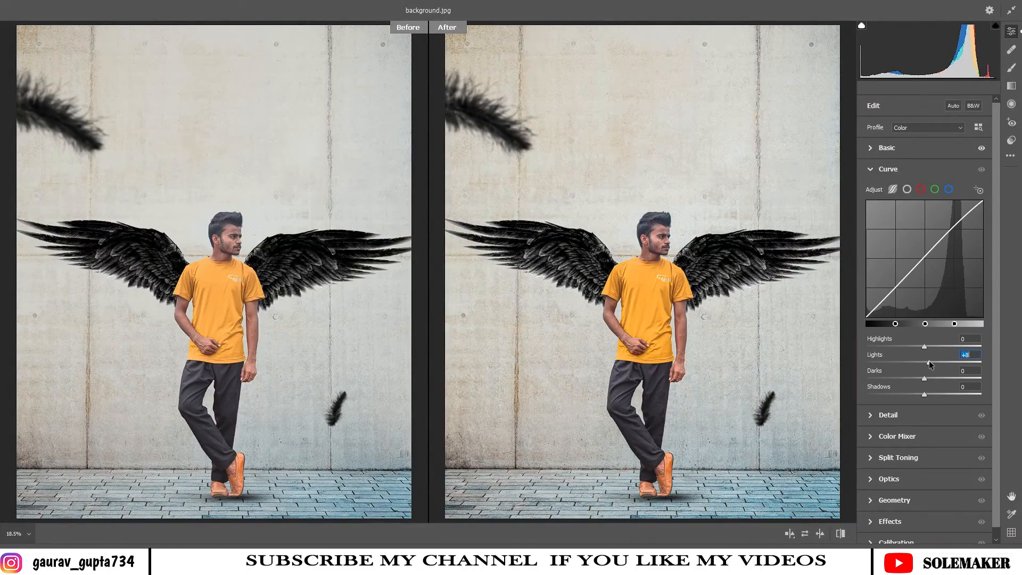
left_click(880, 170)
- In the HSL colour mixer, set luminance to oranges +17, yellows -17 and blues -11, and yellows saturation to +12
left_click(871, 212)
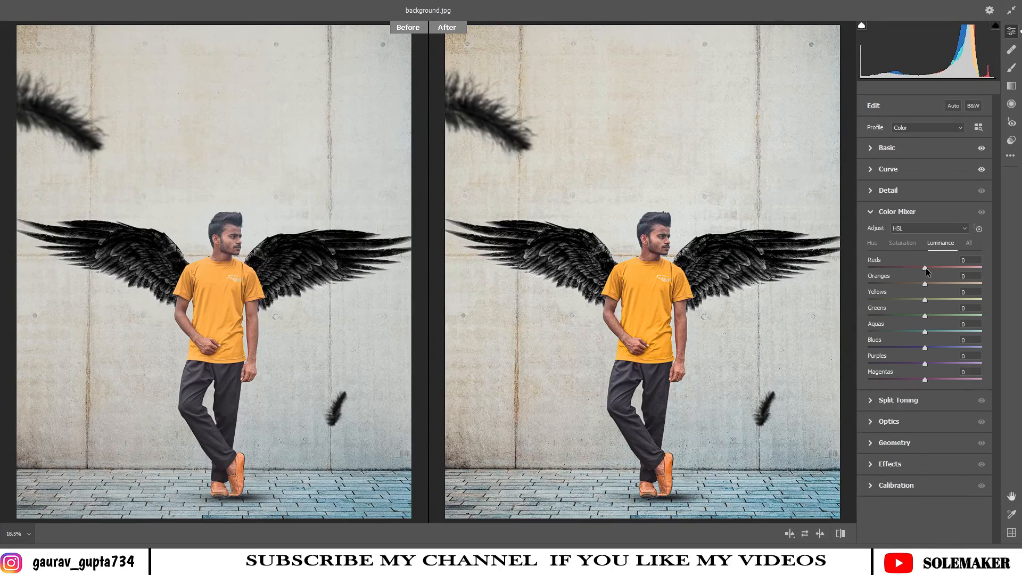
left_click_drag(925, 284, 914, 304)
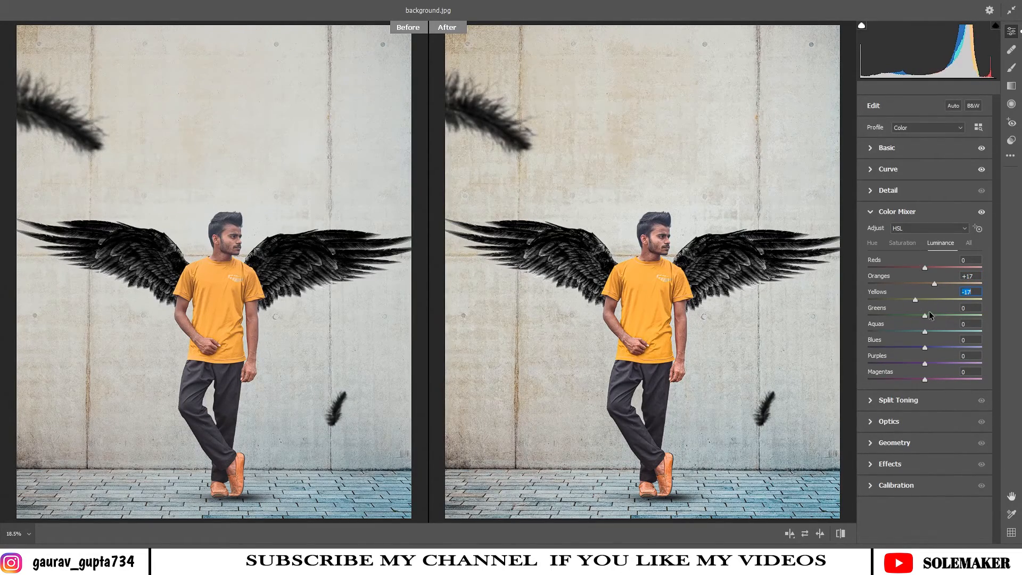
left_click_drag(924, 347, 916, 354)
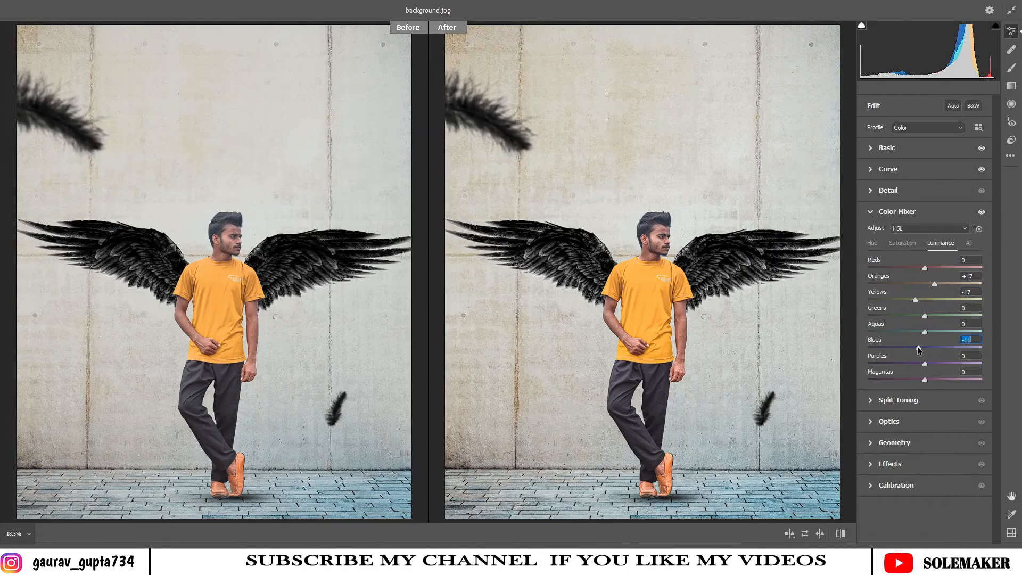
left_click(902, 243)
left_click_drag(924, 300, 932, 305)
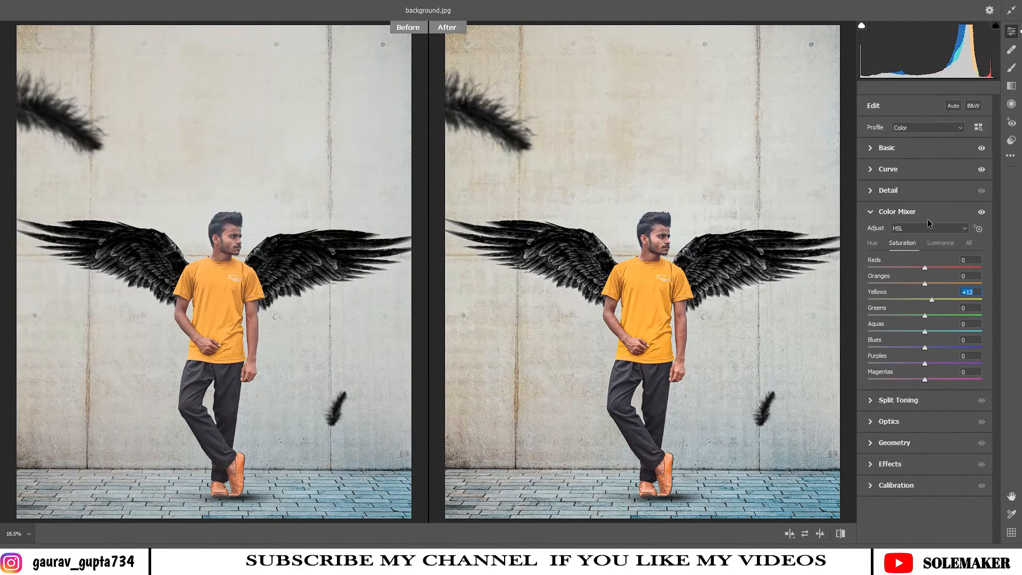
- Add a vignette with the Vignetting effect set to -6
left_click(879, 213)
left_click(889, 296)
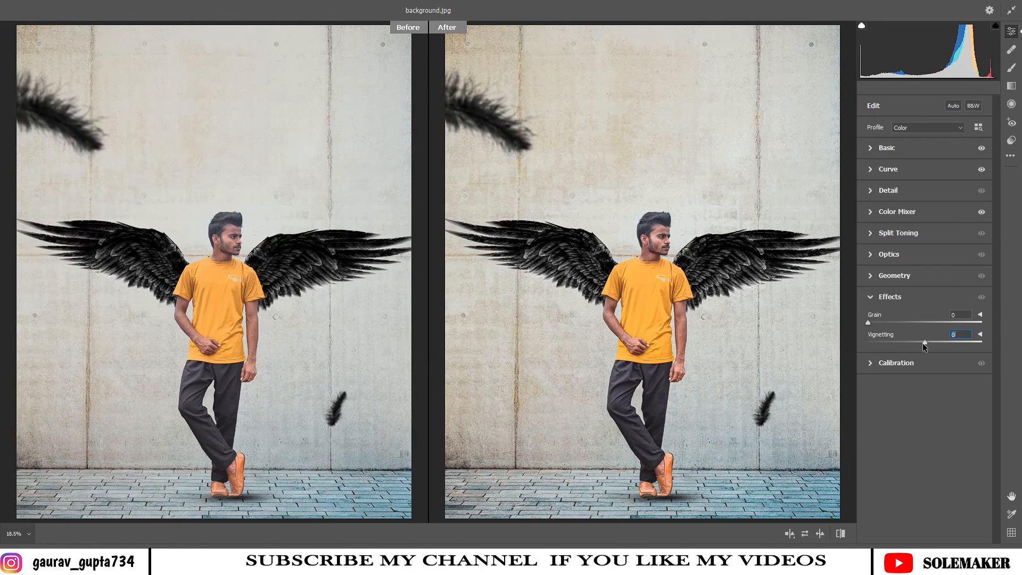
type("-6")
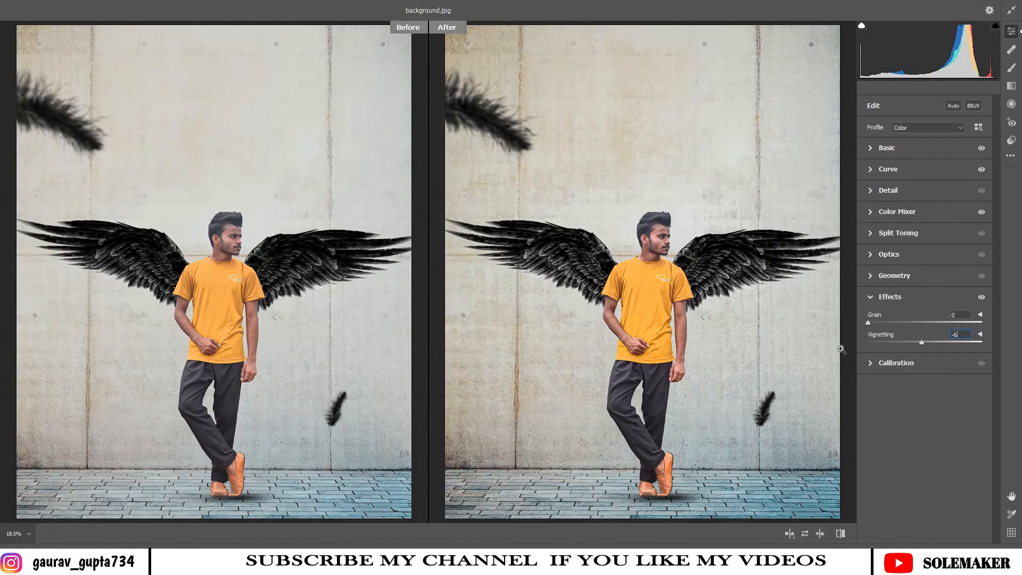
- Set the basic Temperature adjustment to -2 and apply the Camera Raw filter to the merged layer
left_click(869, 298)
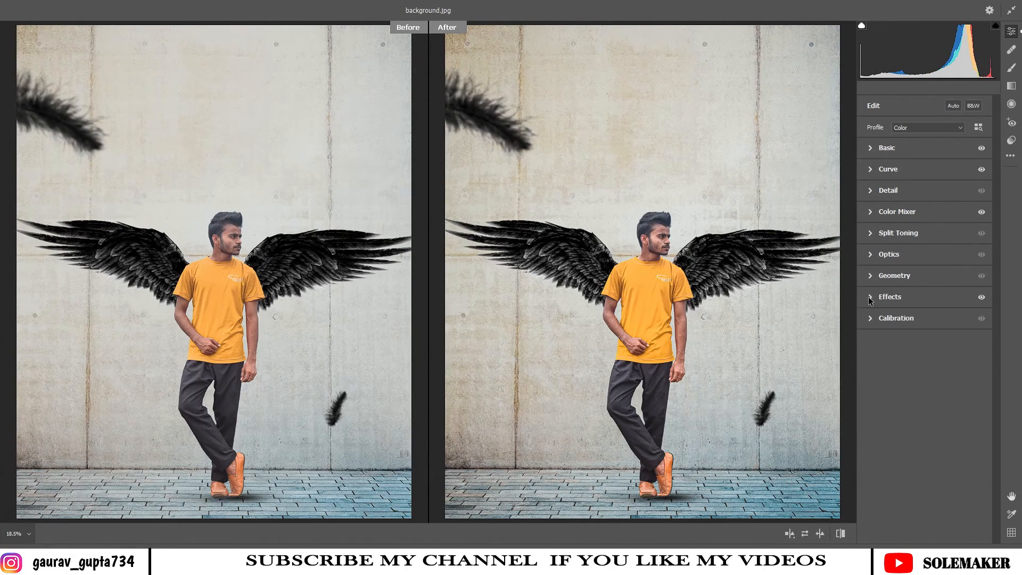
left_click(870, 148)
type("-")
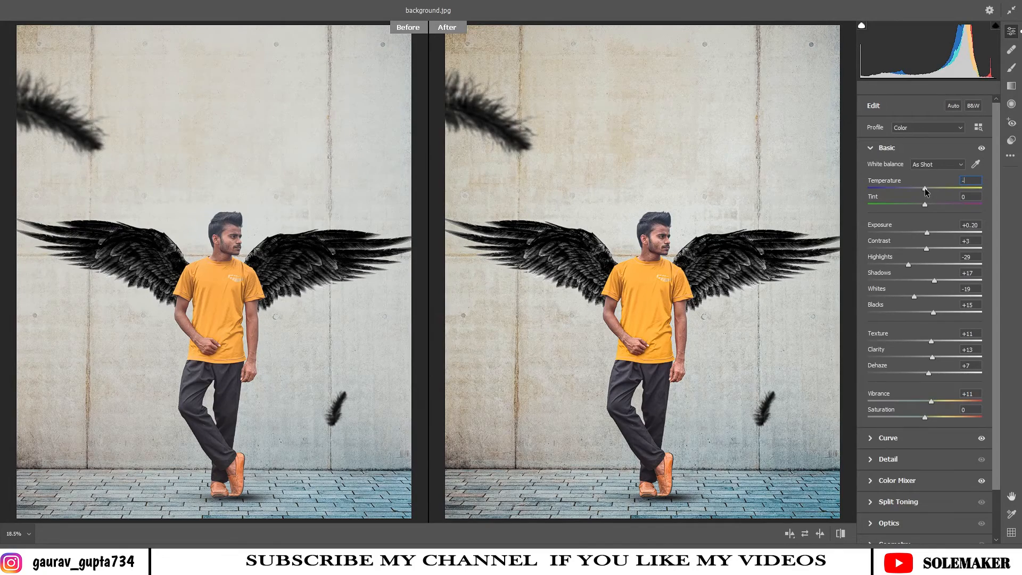
type("2")
left_click(993, 559)
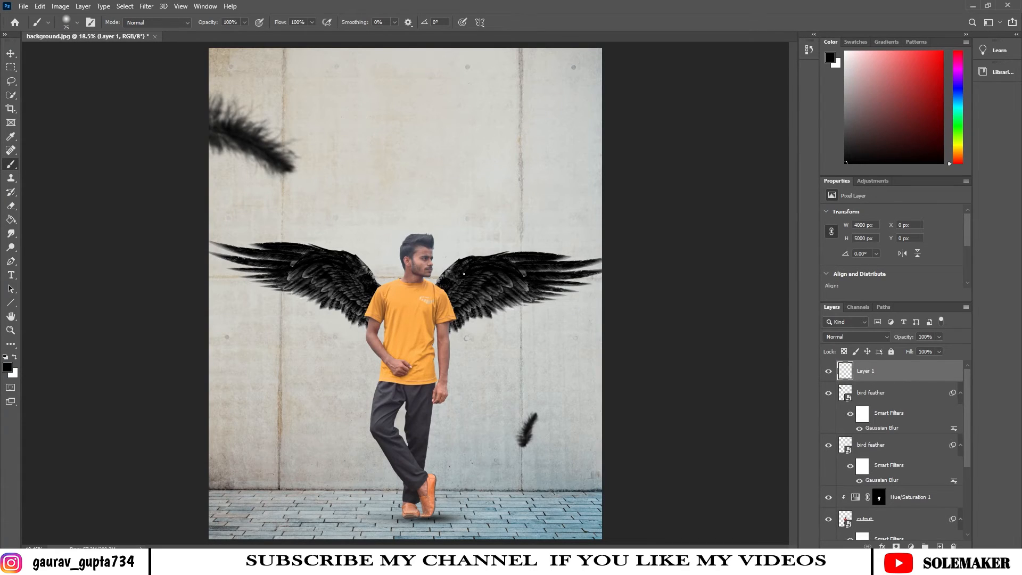
- Remove the blemishes on the man's cheek and nose with the content-aware Spot Healing Brush at size 10
key("ctrl+plus")
key("ctrl+plus")
key("ctrl+plus")
key("ctrl+plus")
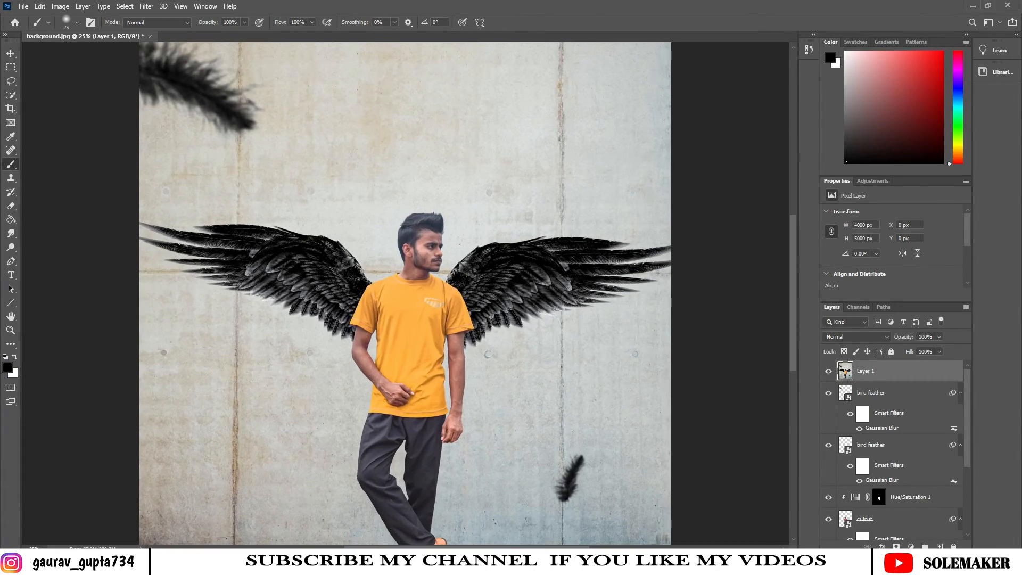
key("ctrl+plus")
key("ctrl+plus")
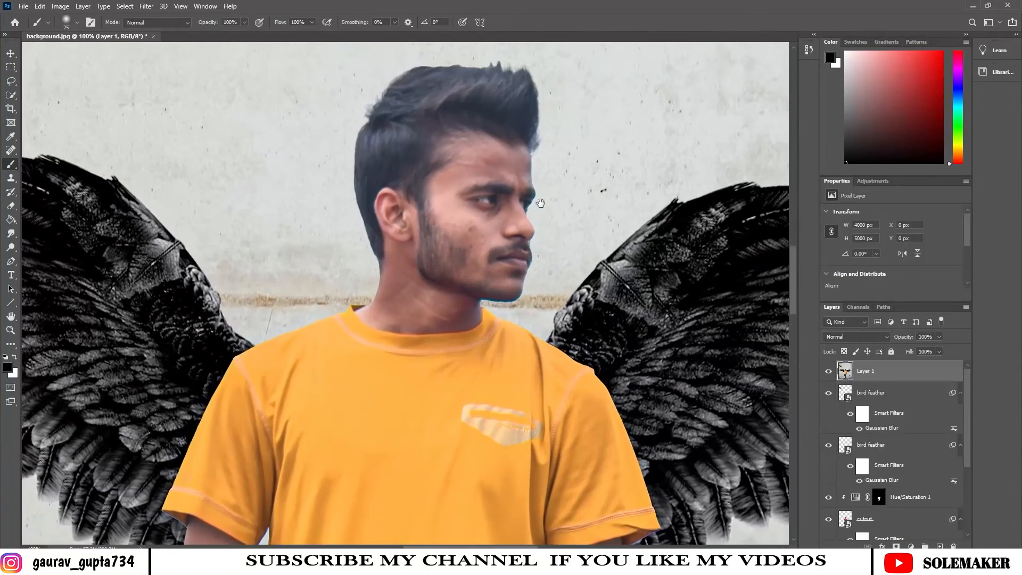
key("j")
key("bracketleft")
key("bracketleft")
key("bracketleft")
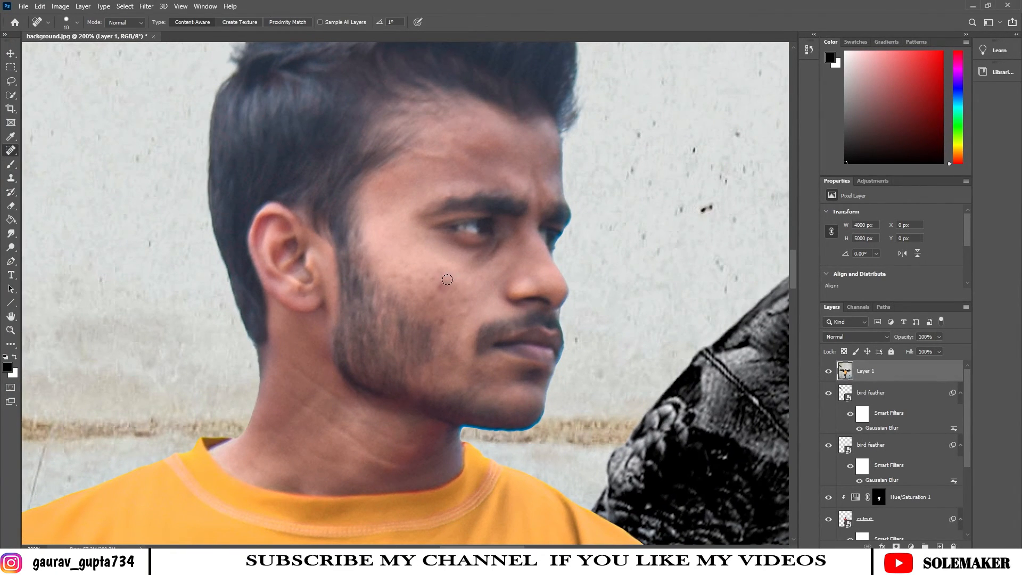
left_click(446, 278)
left_click(433, 275)
left_click(446, 320)
left_click(406, 276)
left_click(520, 242)
- Reduce the healing brush to size 8 and heal the small spot on the upper cheek near the sideburn
key("bracketleft")
key("bracketleft")
key("bracketleft")
left_click(403, 266)
key("ctrl+0")
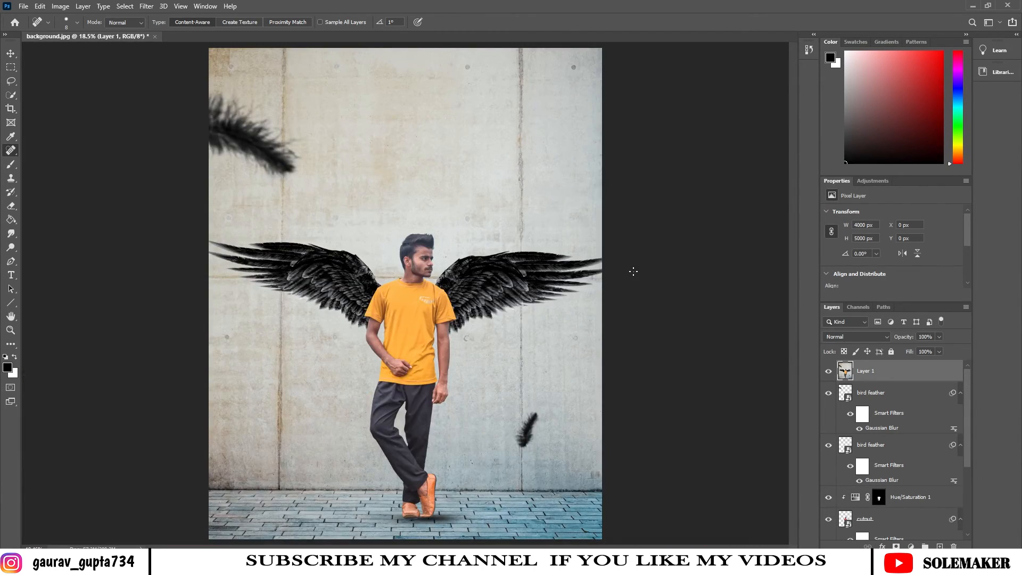
- Export the image as a 4000 x 5000 px JPG at 100% quality, named "wings editing", in the "wings concept editing" folder
left_click(23, 7)
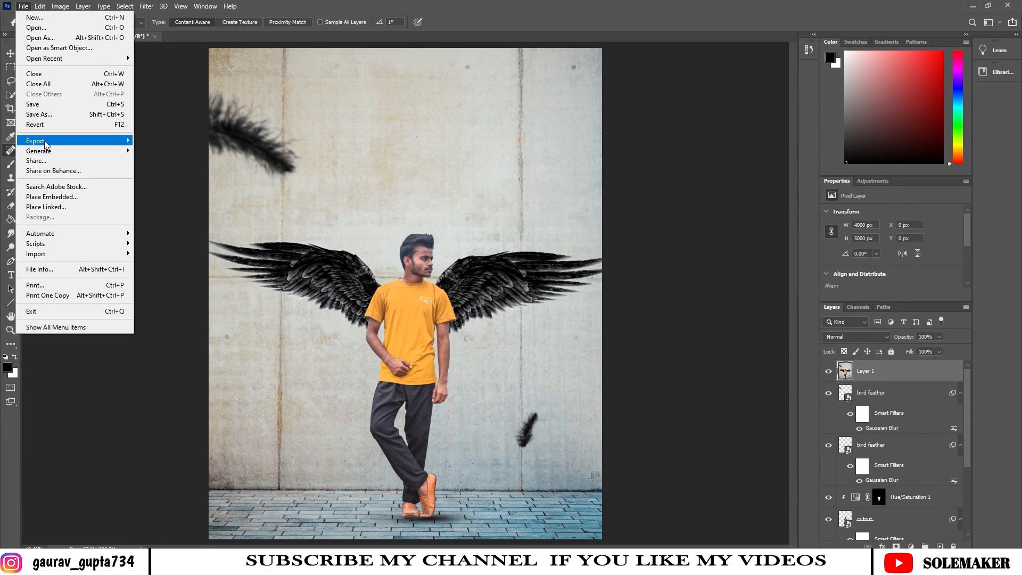
mouse_move(48, 139)
left_click(179, 150)
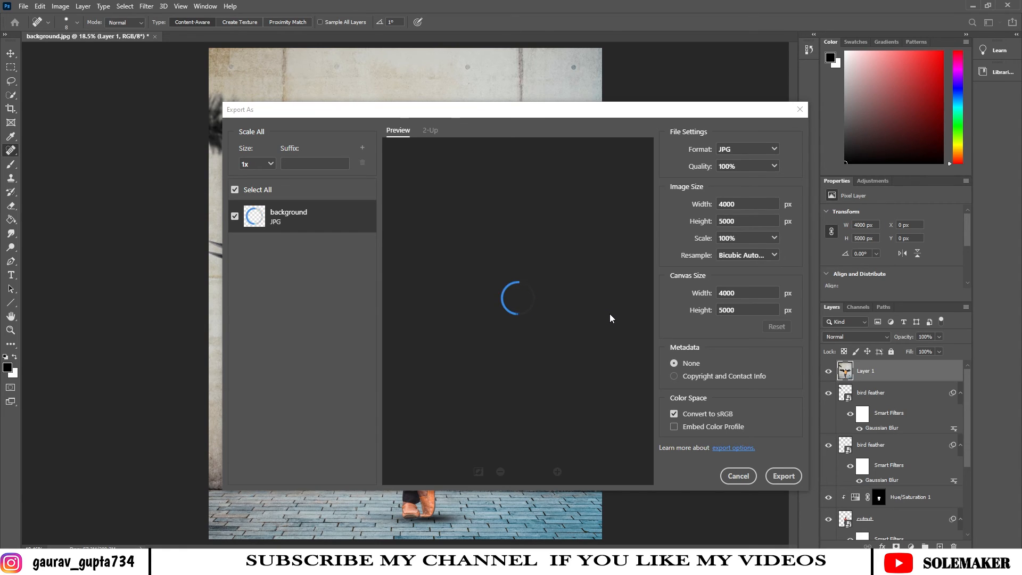
left_click(777, 478)
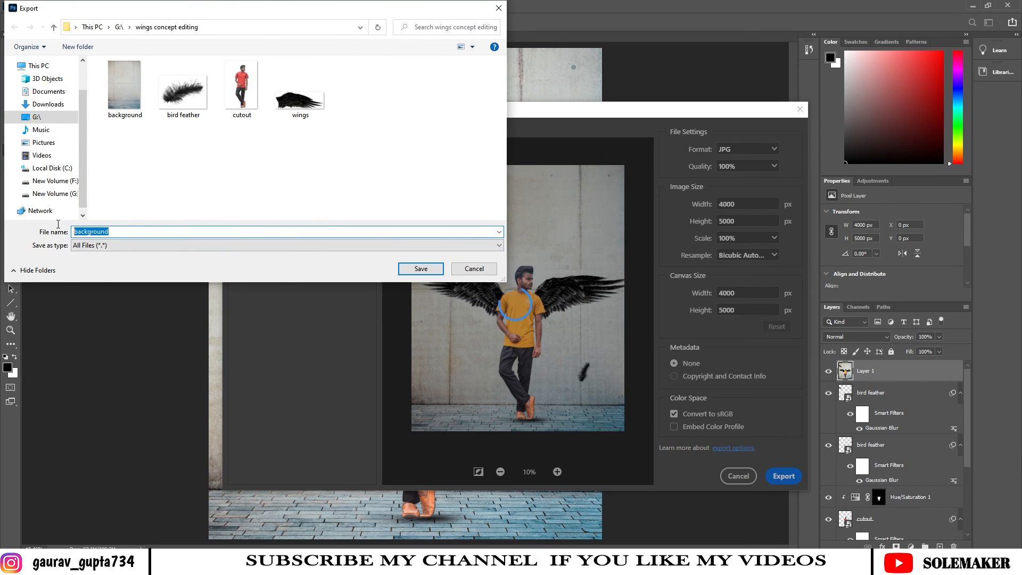
type("wi")
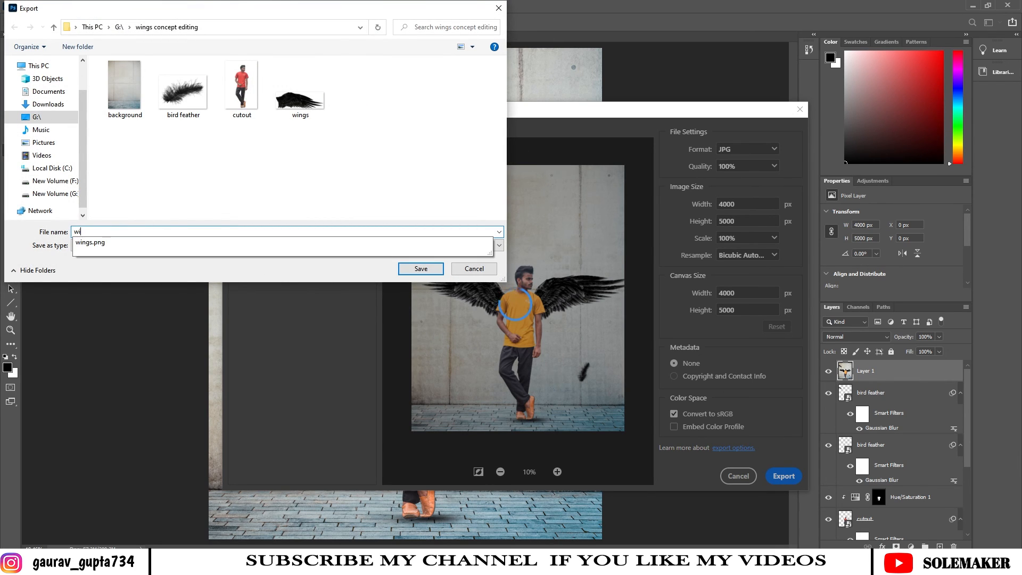
type("ngs editing")
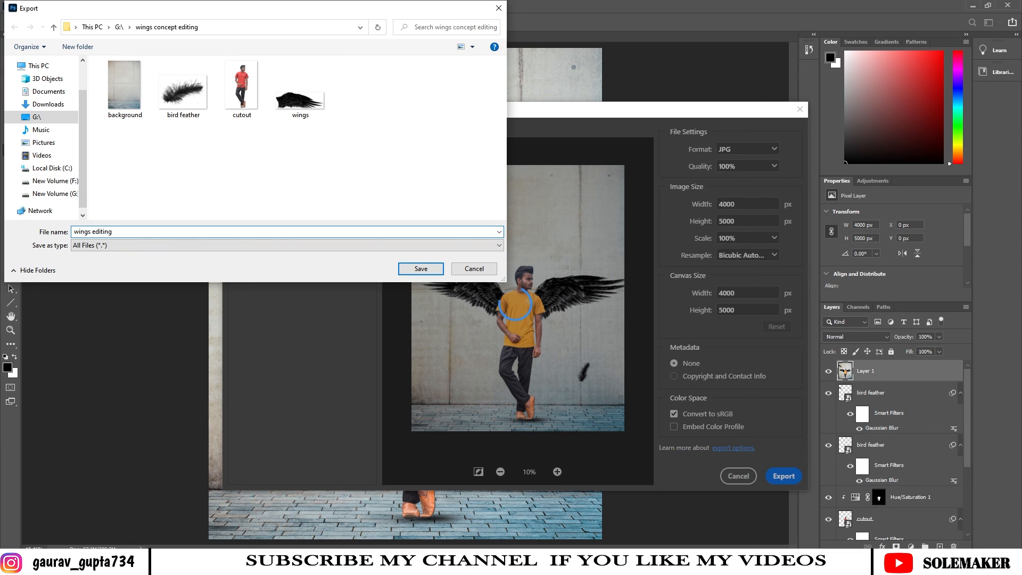
key("Return")
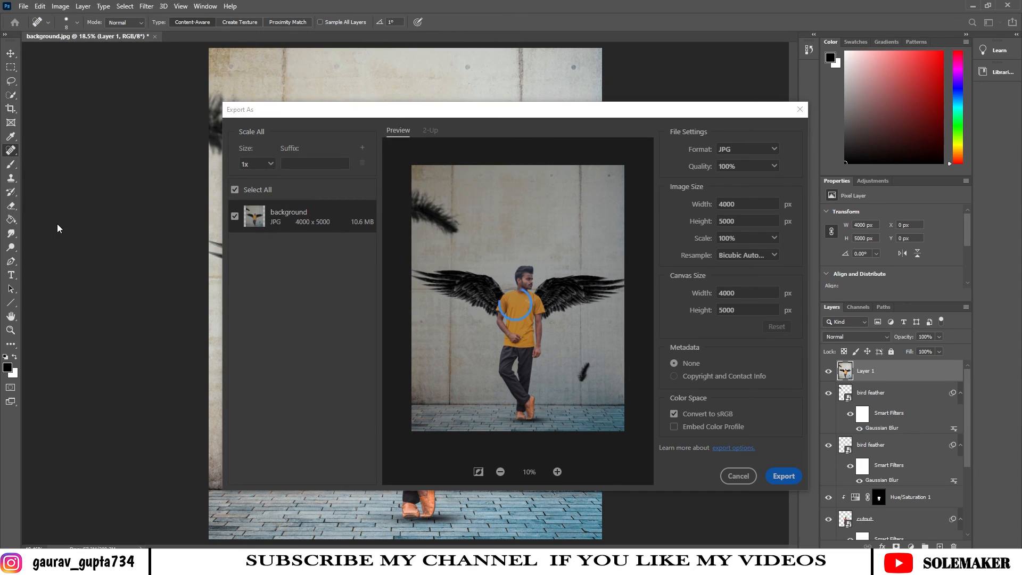